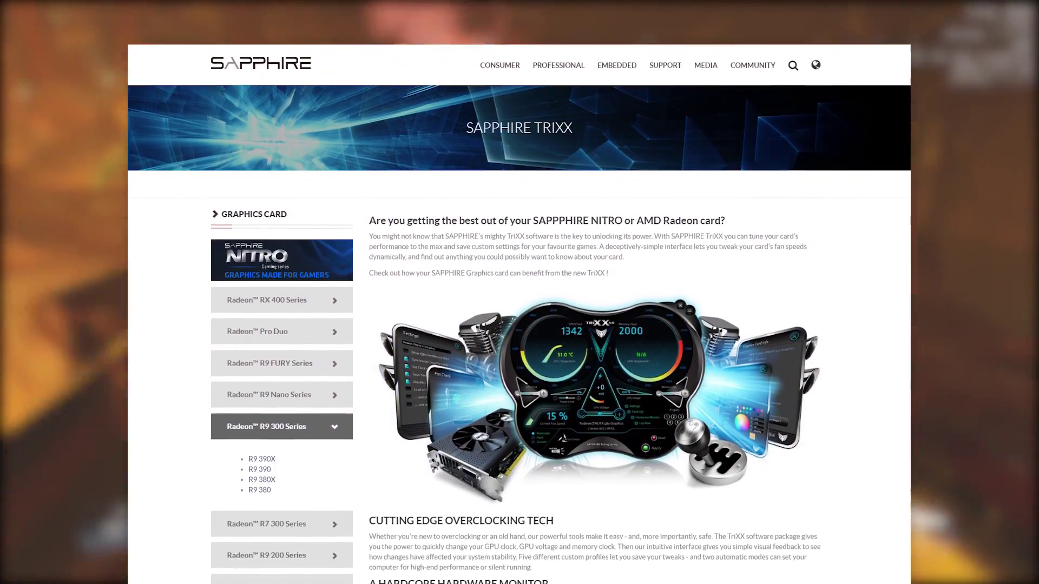
Step: Scroll the Sapphire TriXX web page past the feature sections to the download table and version notes
scroll(519, 292, down, 6)
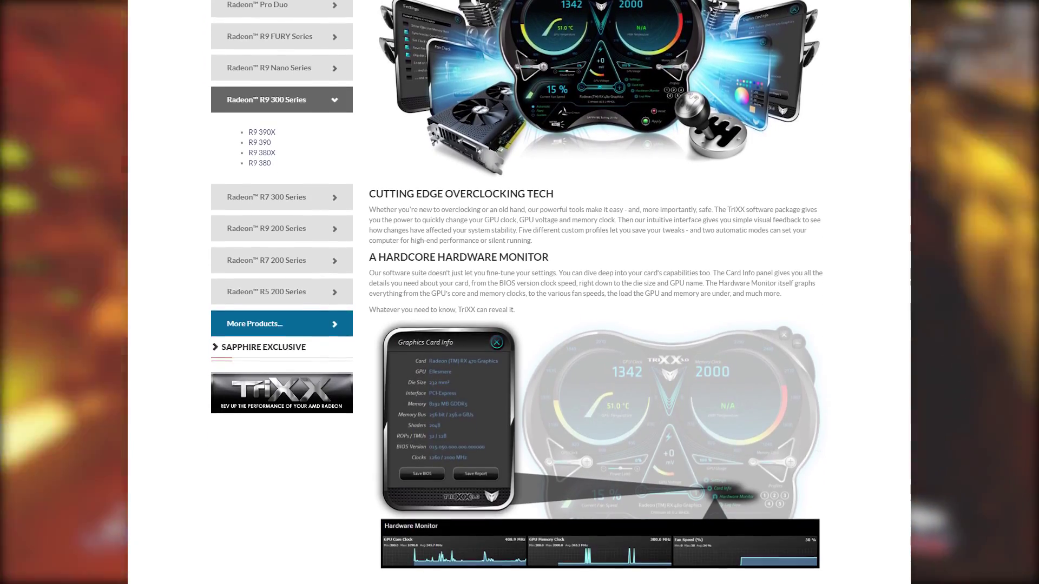
scroll(693, 582, down, 6)
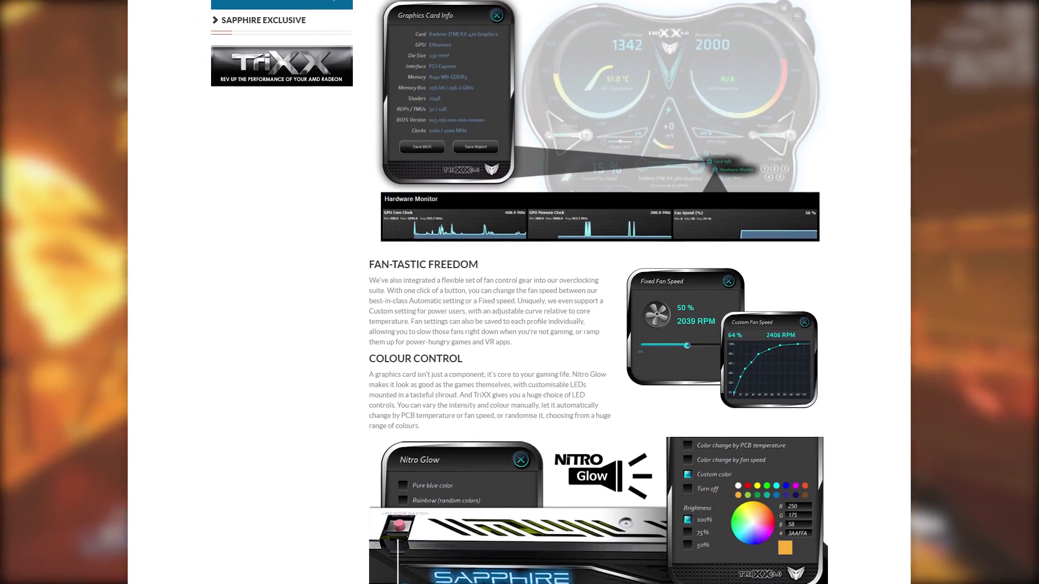
scroll(693, 583, down, 6)
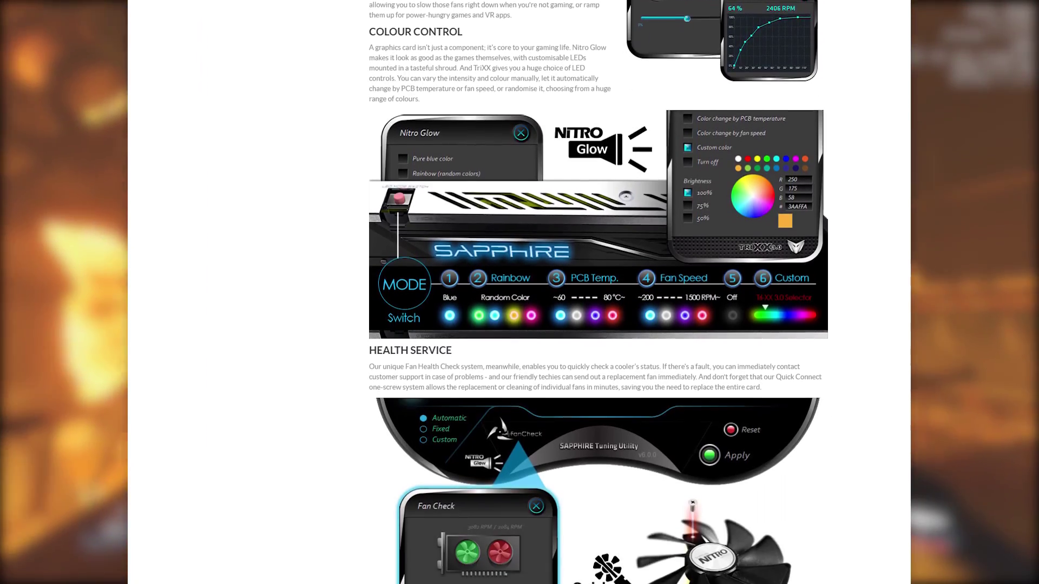
scroll(519, 292, down, 3)
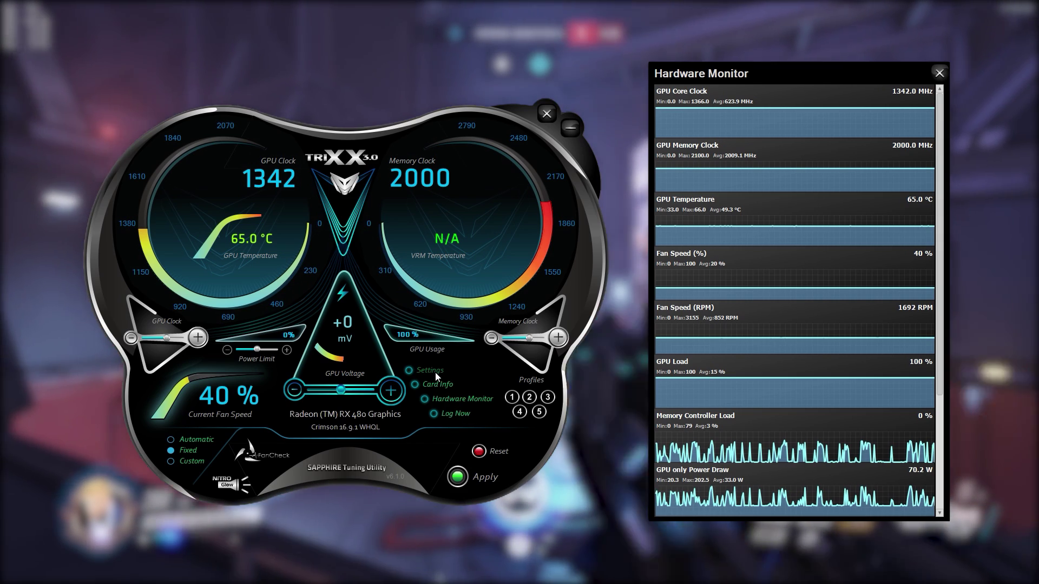
Step: Bring up TriXX's Settings for the Radeon RX 480
click(435, 373)
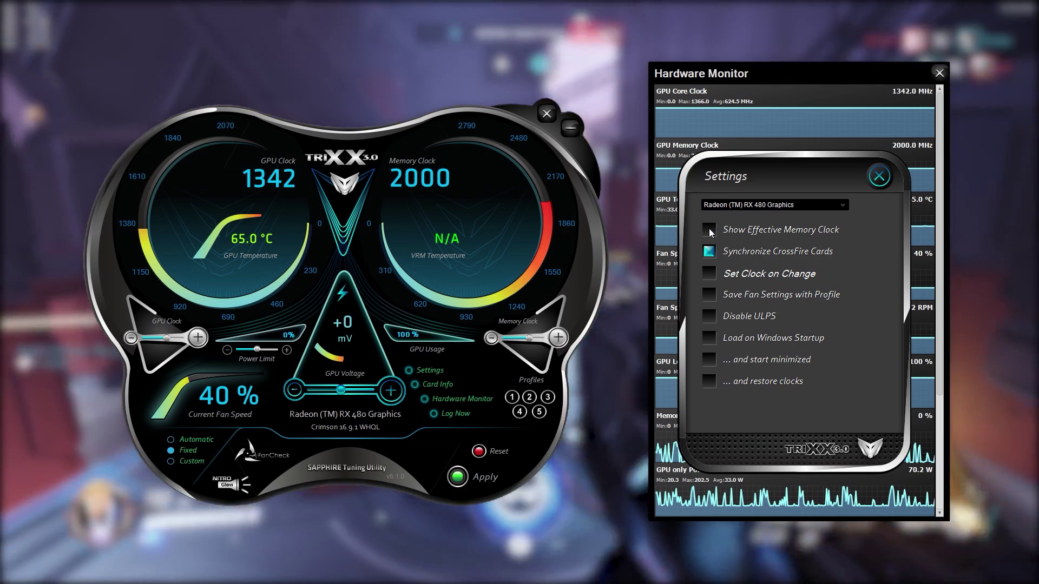
Step: Toggle Show Effective Memory Clock in Settings, then select the first profile slot
click(709, 231)
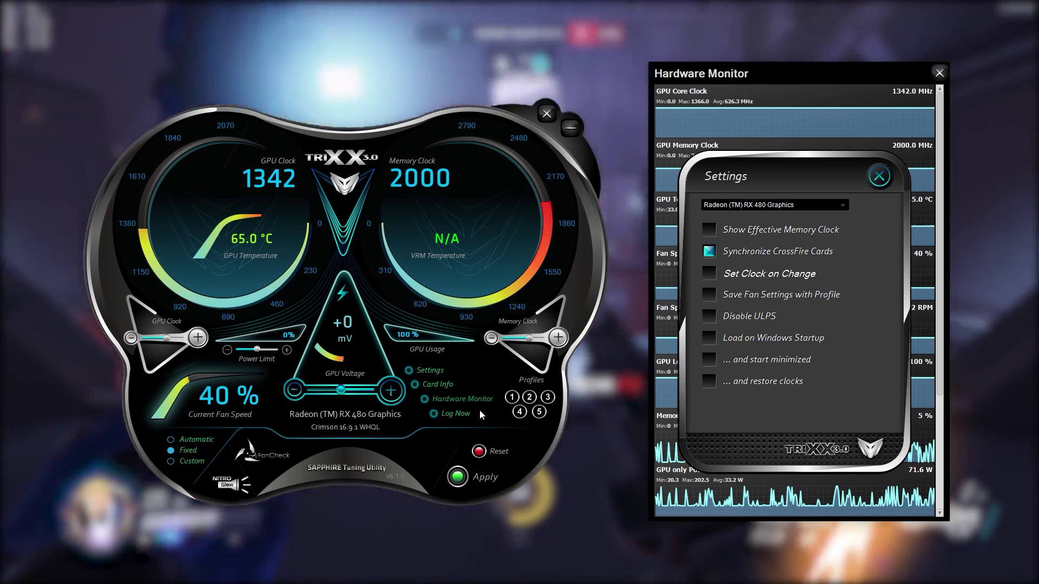
click(512, 397)
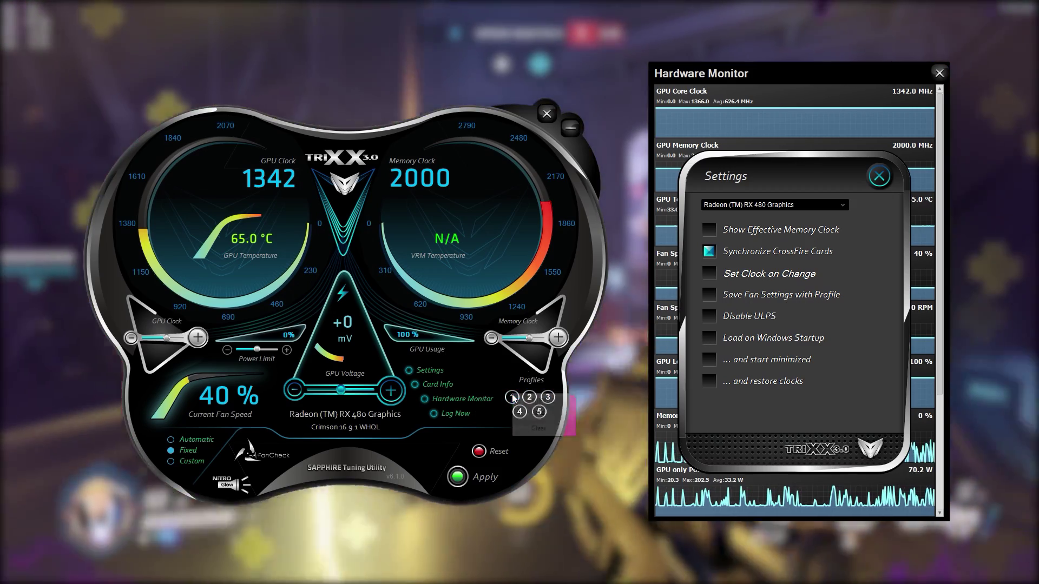
right_click(512, 397)
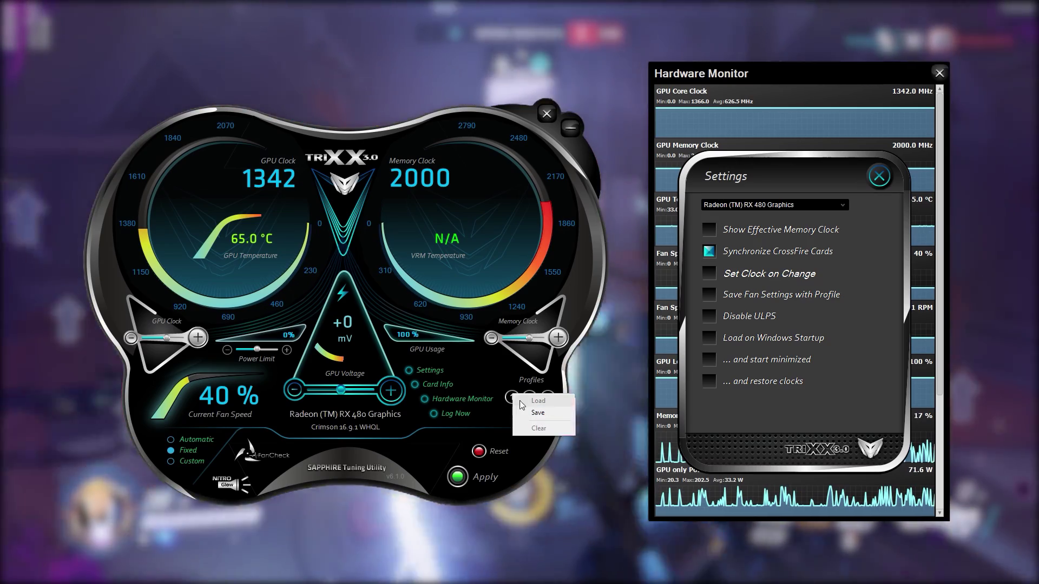
click(536, 412)
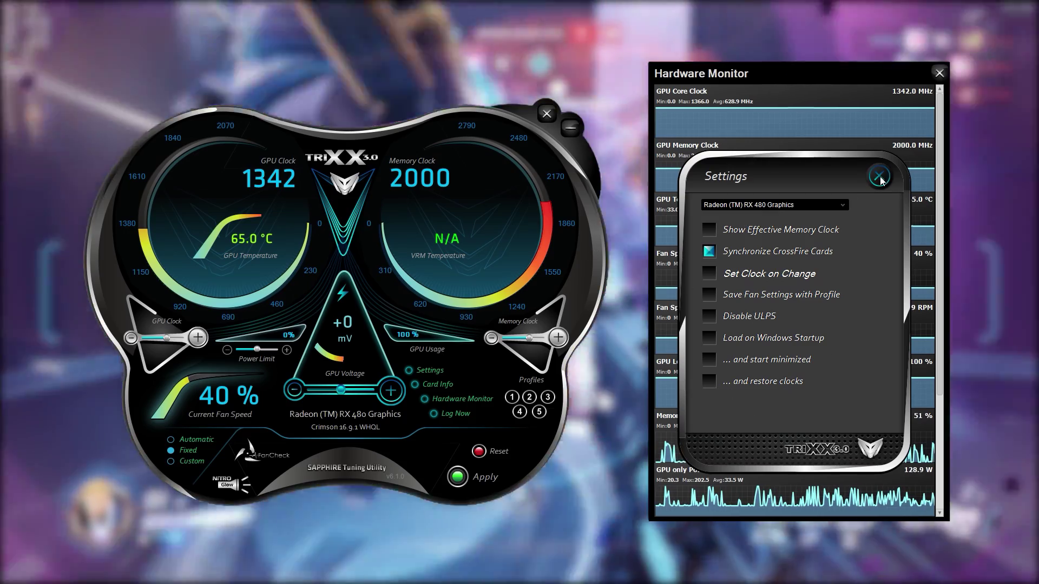
Step: Close Settings, then view and close the Graphics Card Info listing the Ellesmere GPU and 8192 MB GDDR5
click(878, 176)
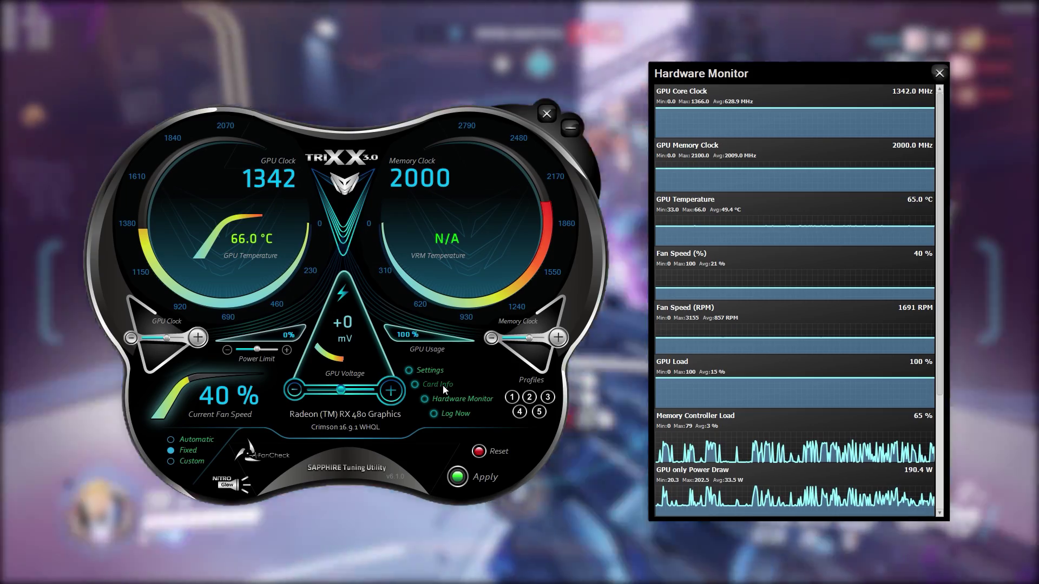
click(437, 385)
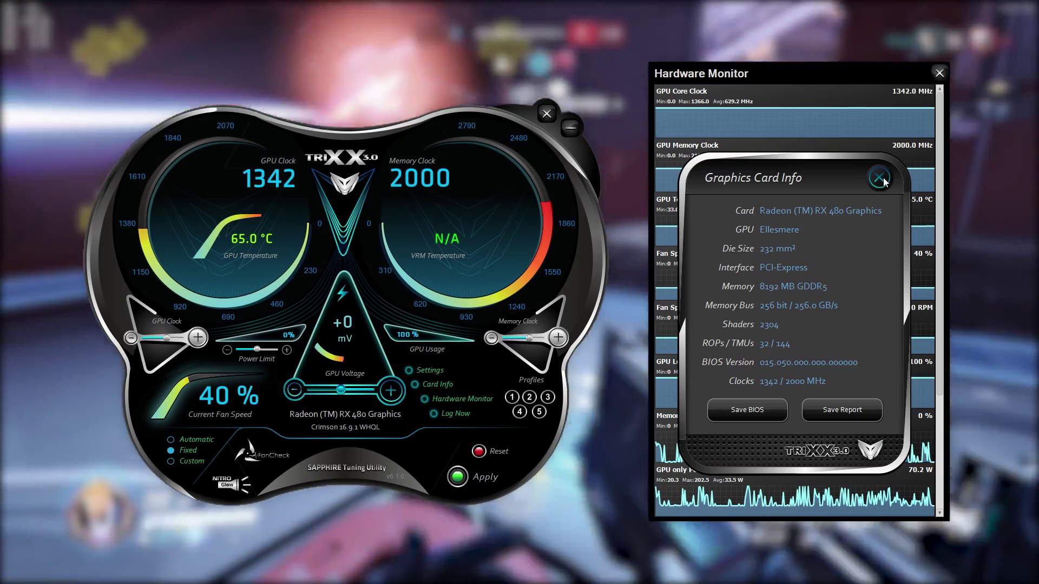
click(884, 180)
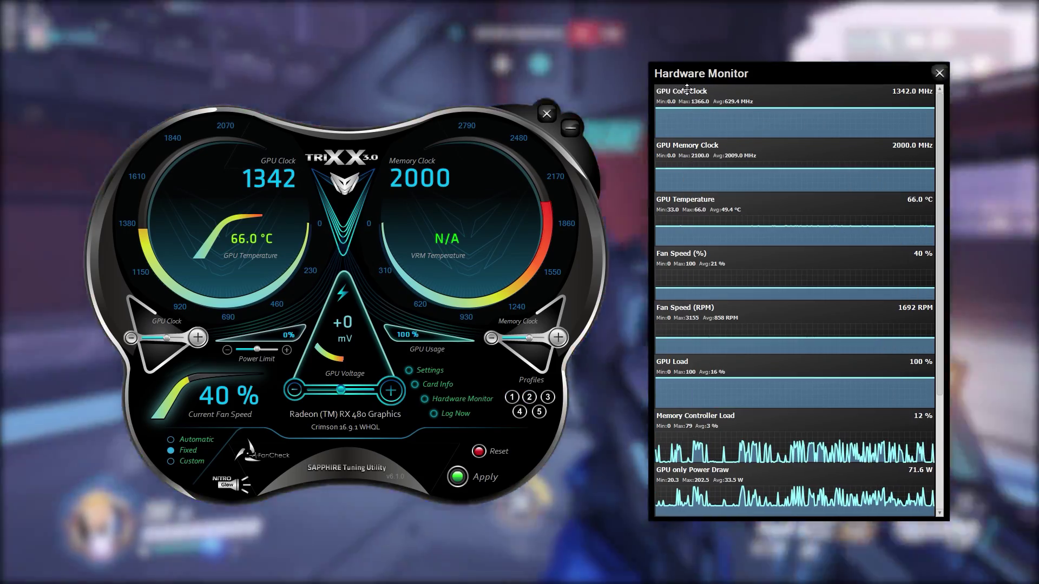
scroll(847, 180, down, 3)
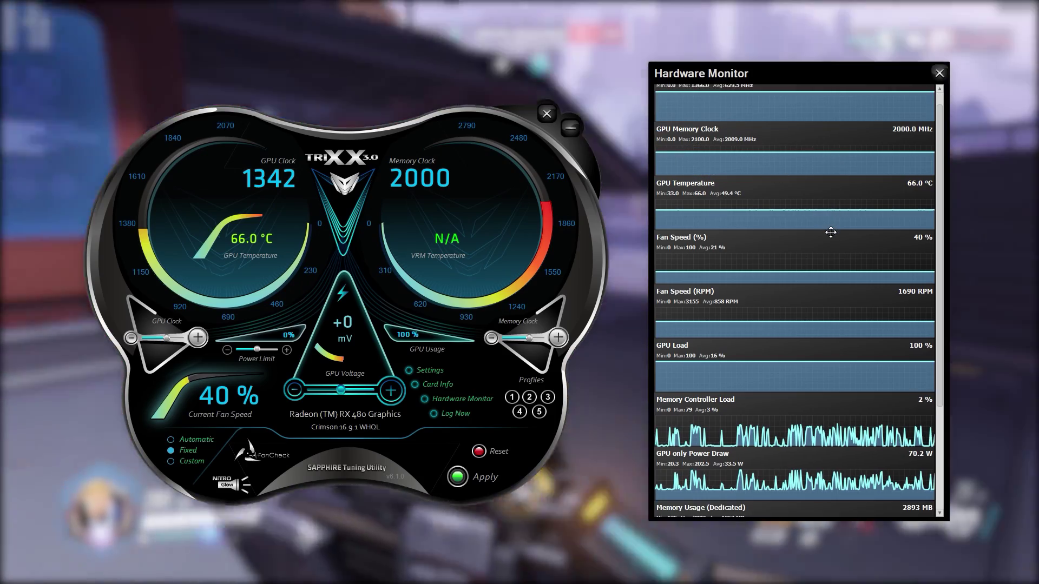
scroll(778, 354, up, 3)
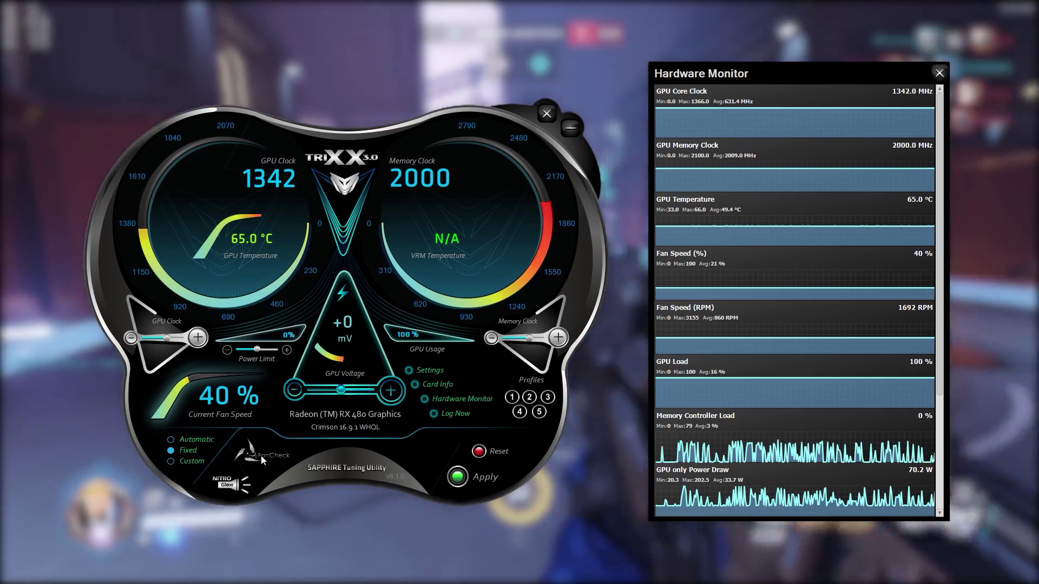
click(262, 459)
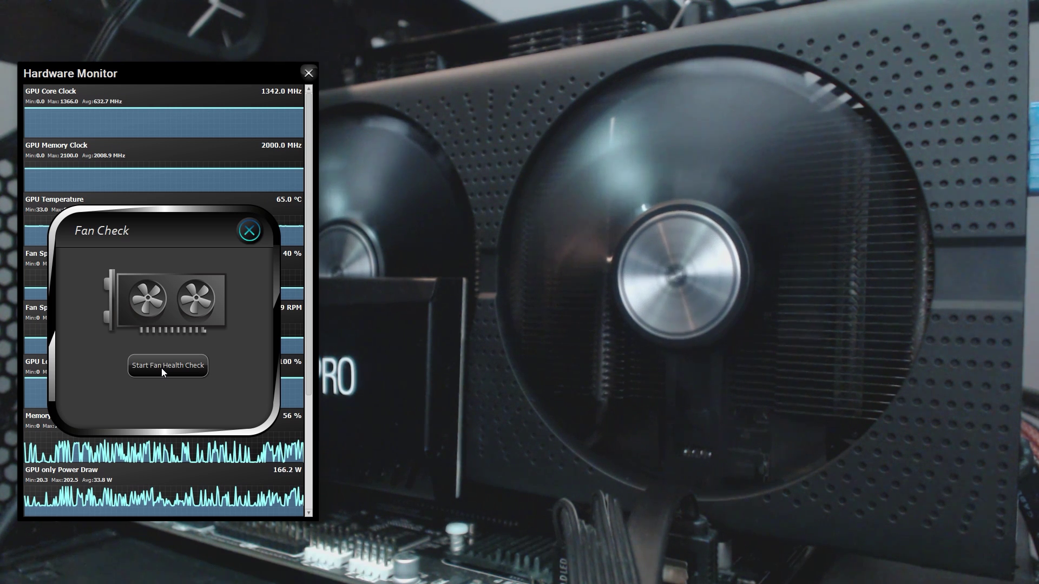
Step: Run the Fan Health Check until 'Fan Health is OK' appears, then close the Fan Check window
click(162, 367)
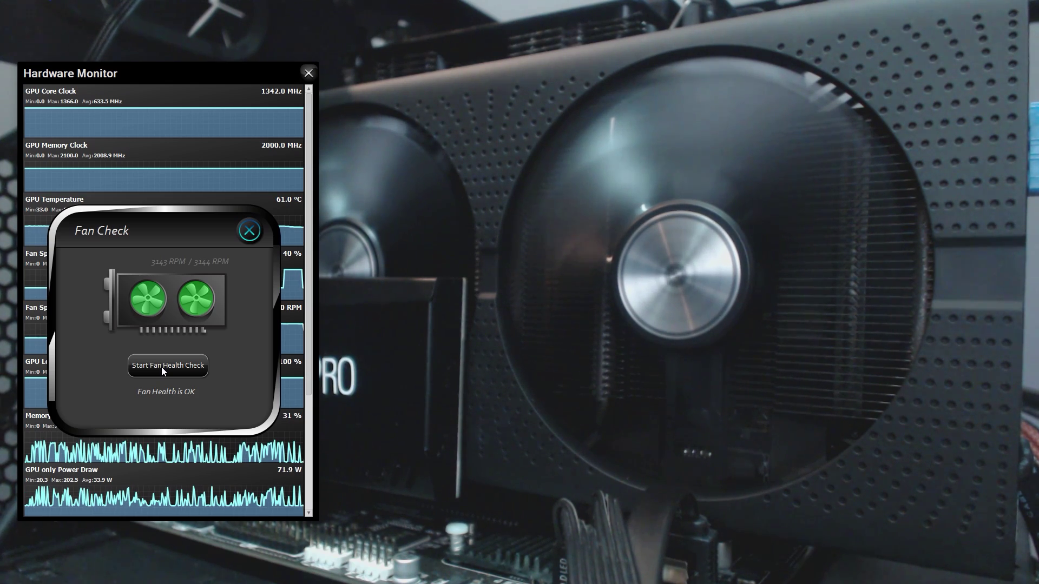
click(250, 231)
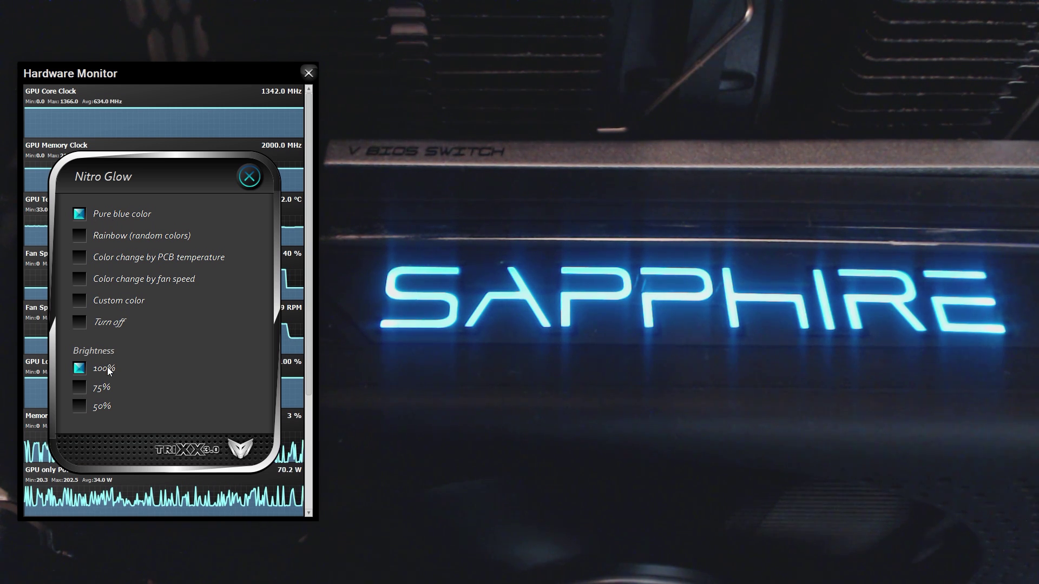
Step: Try the rainbow and PCB-temperature glow modes, settling on colour change by fan speed
click(80, 238)
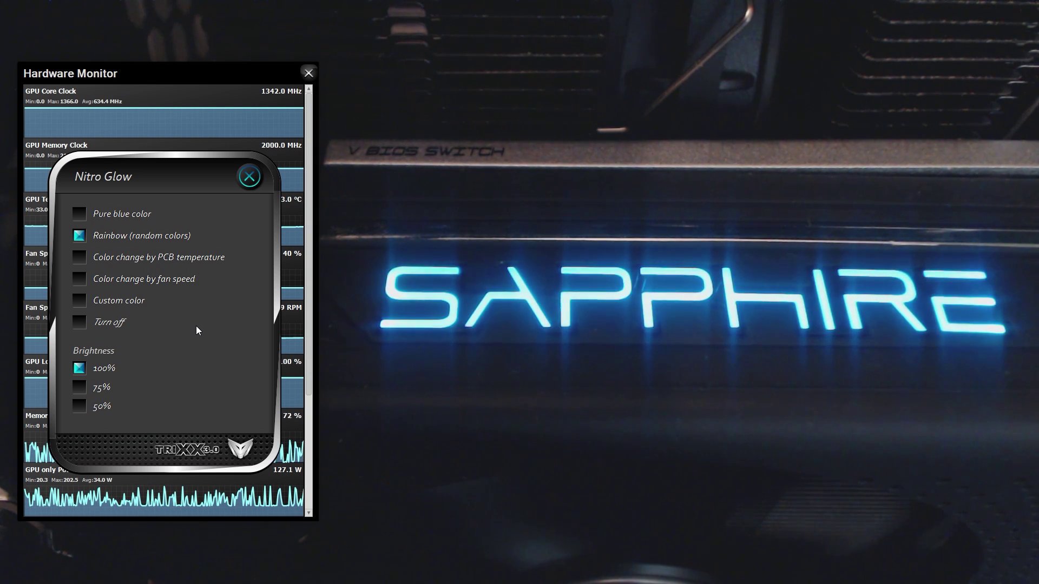
click(79, 259)
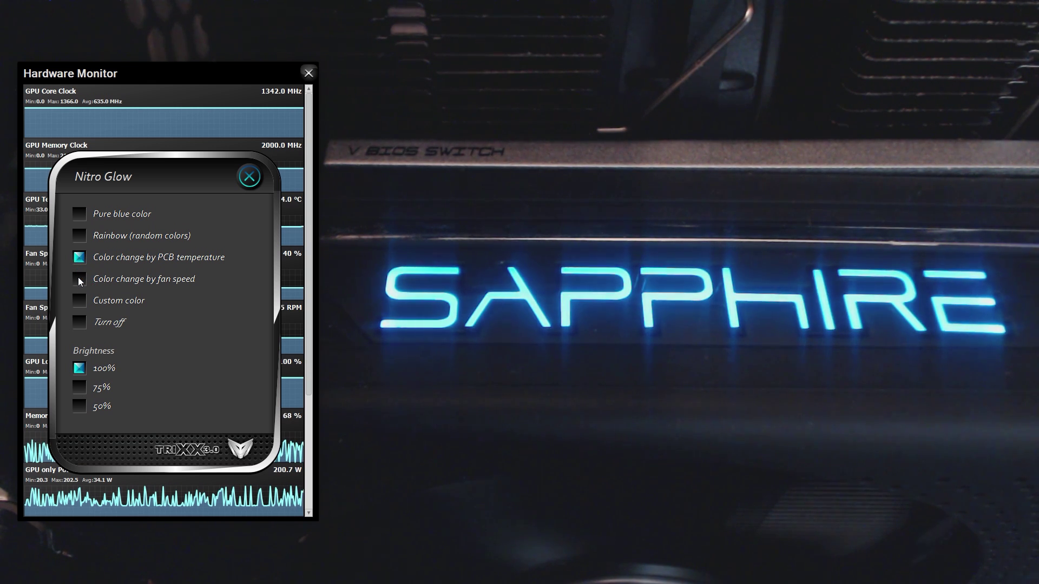
click(80, 280)
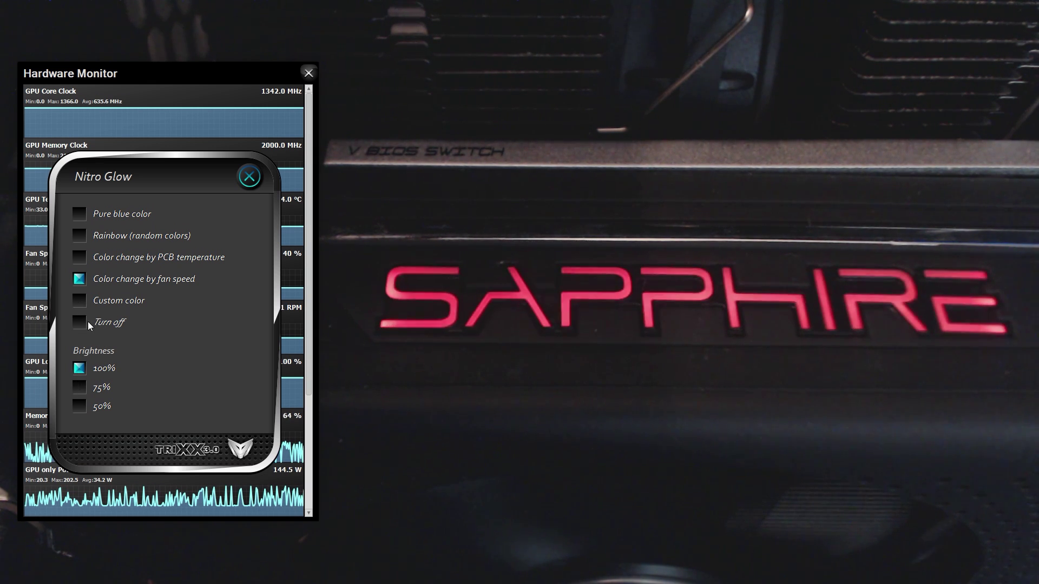
Step: Turn the logo light off, then set pure blue, testing 75% and 50% before 100% brightness, and choose Custom color
click(80, 321)
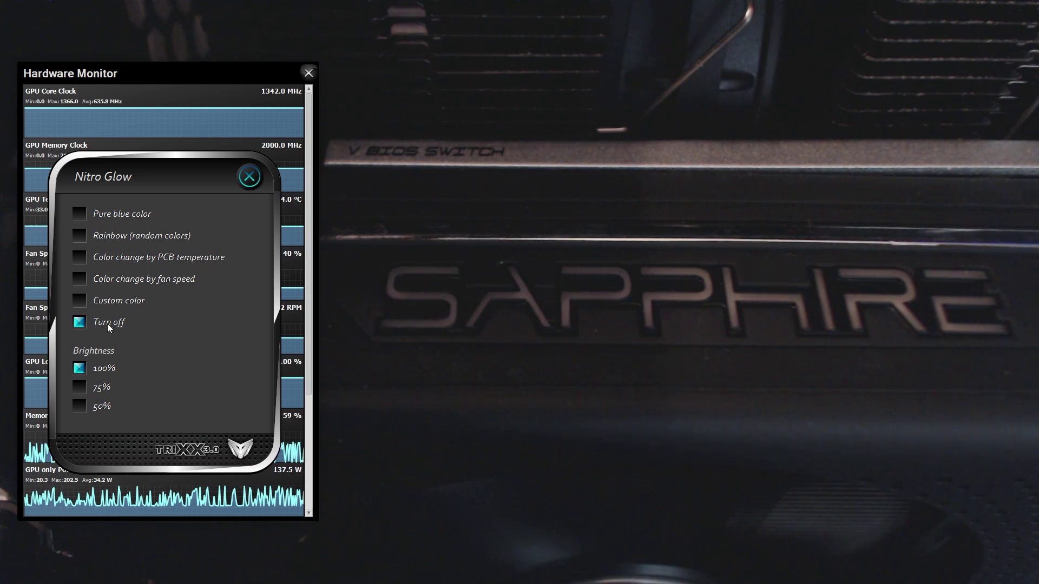
click(79, 214)
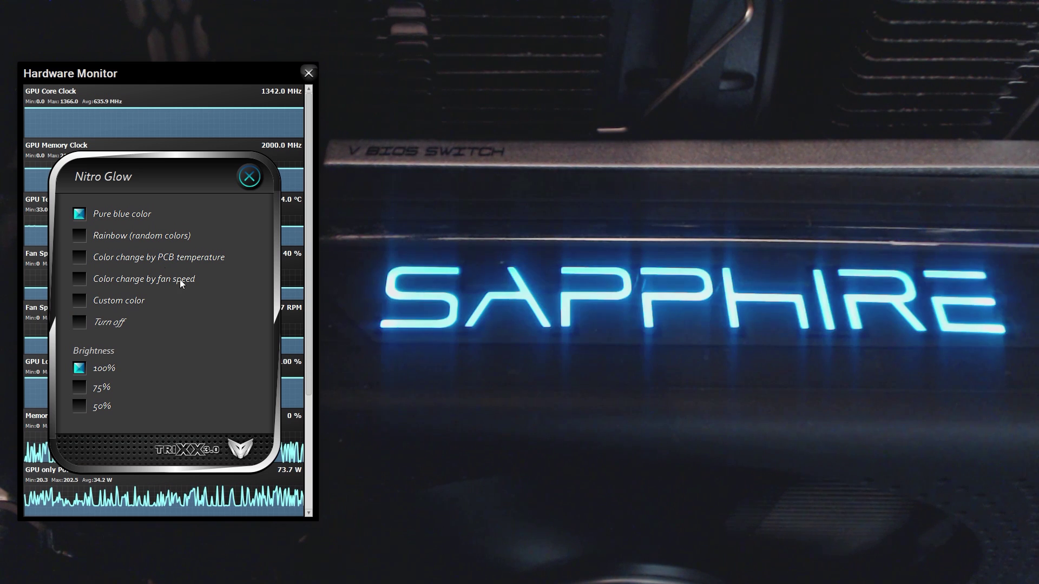
click(80, 386)
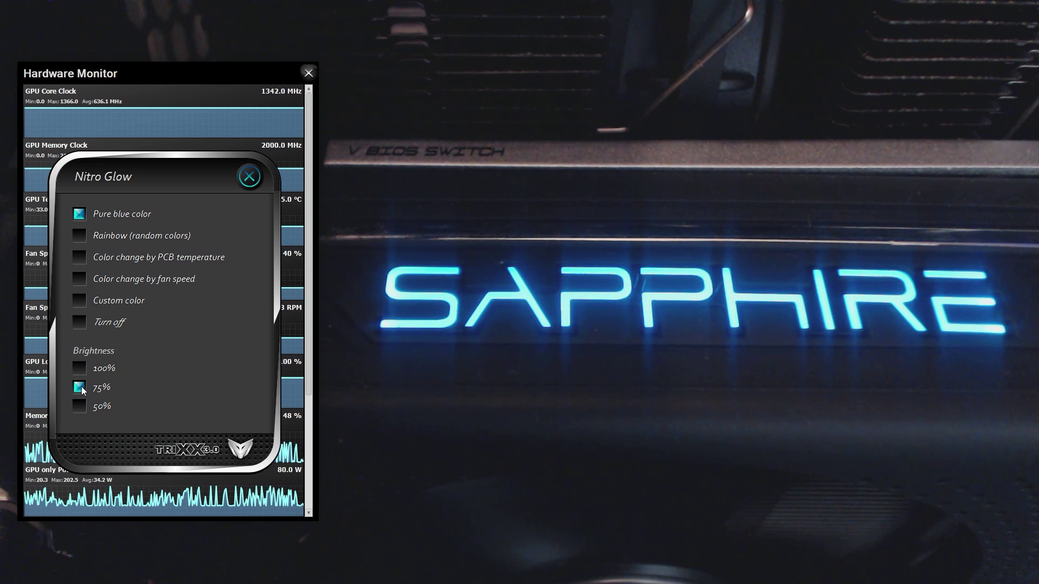
click(79, 406)
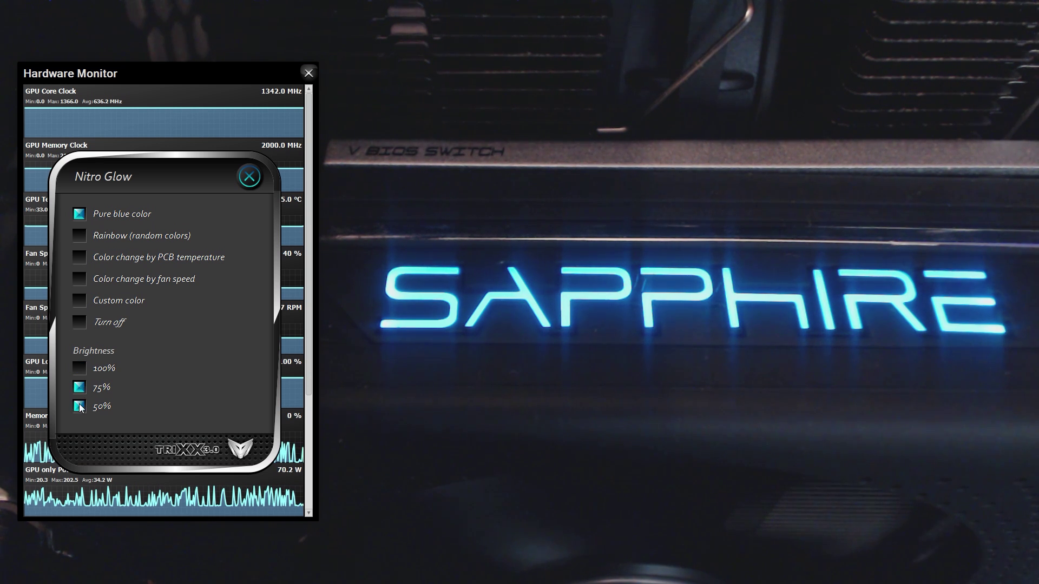
click(79, 368)
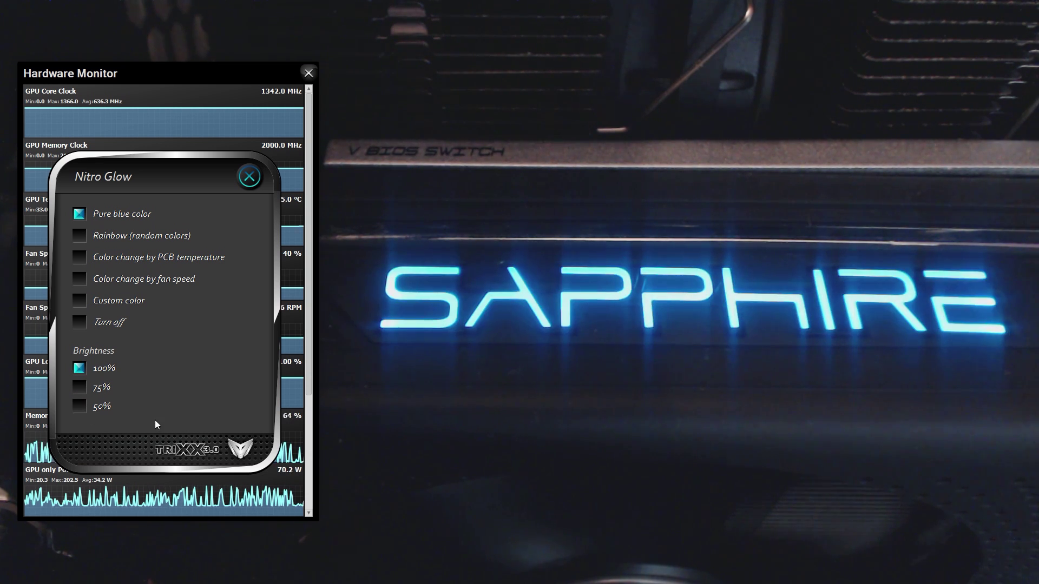
click(78, 307)
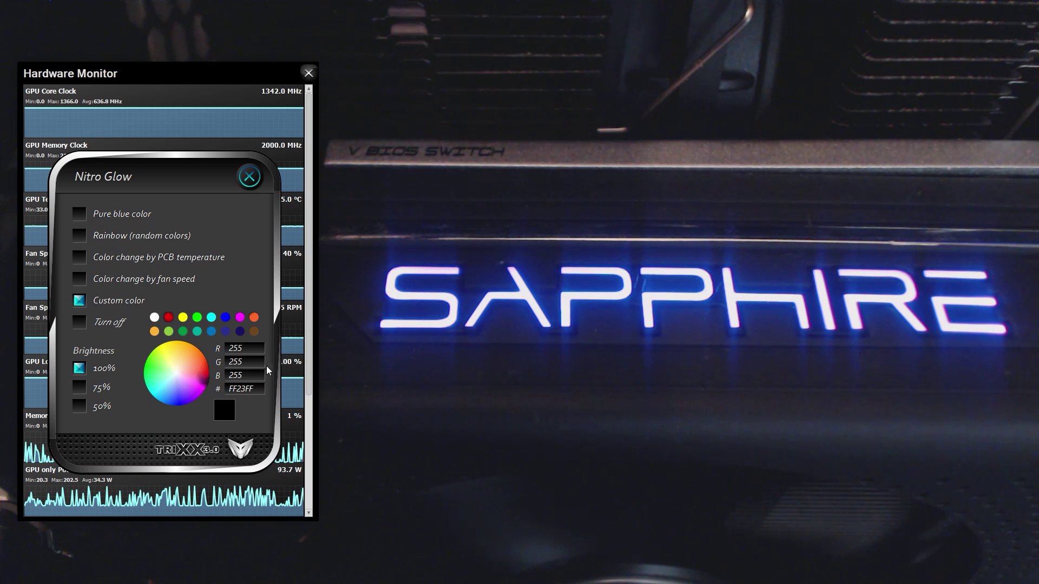
Step: Try the red, green and blue swatches, pick magenta (RGB 251, 7, 255) and close Nitro Glow
click(168, 317)
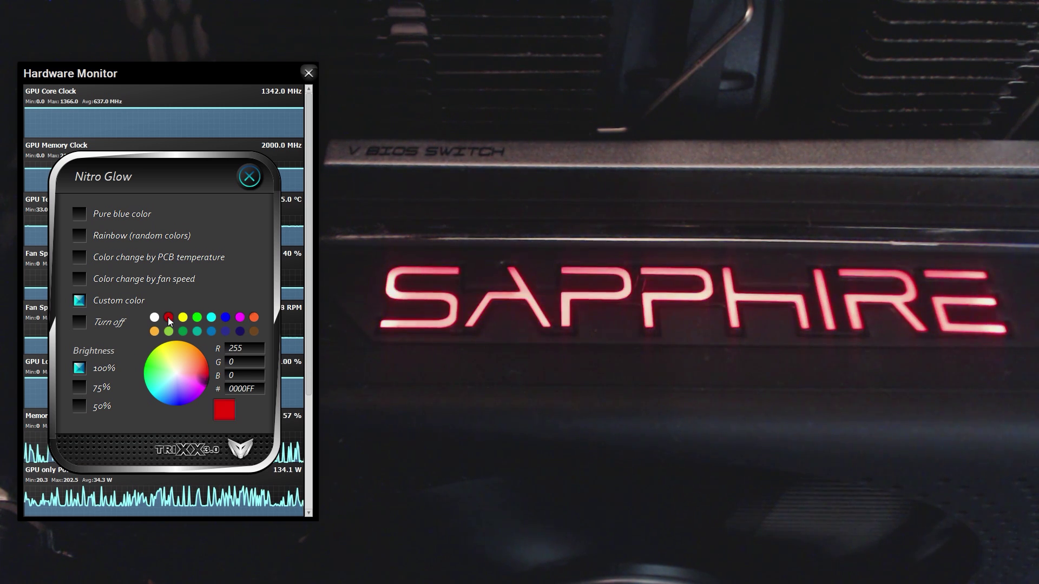
click(197, 318)
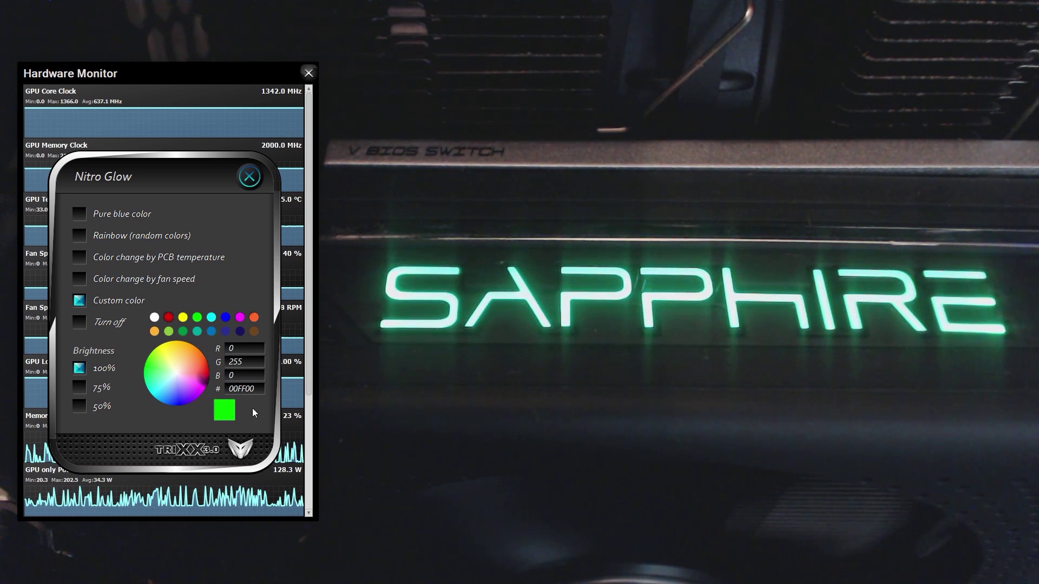
click(226, 319)
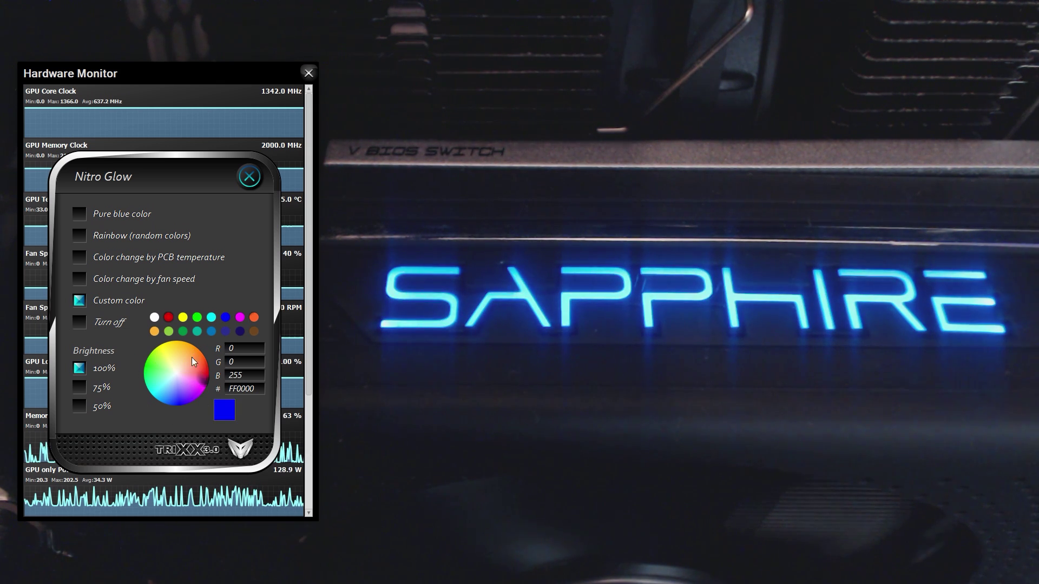
click(203, 390)
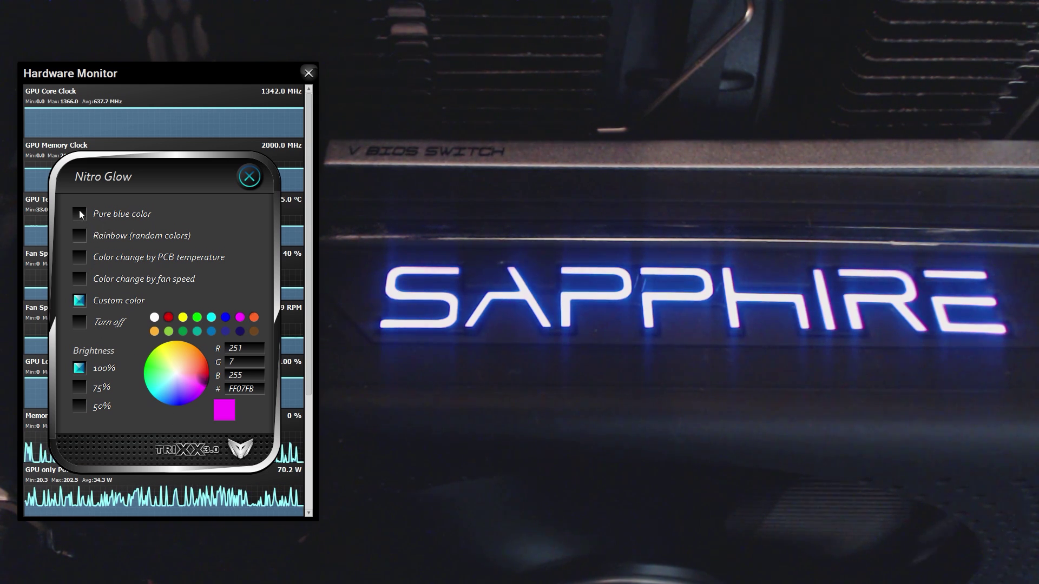
click(250, 177)
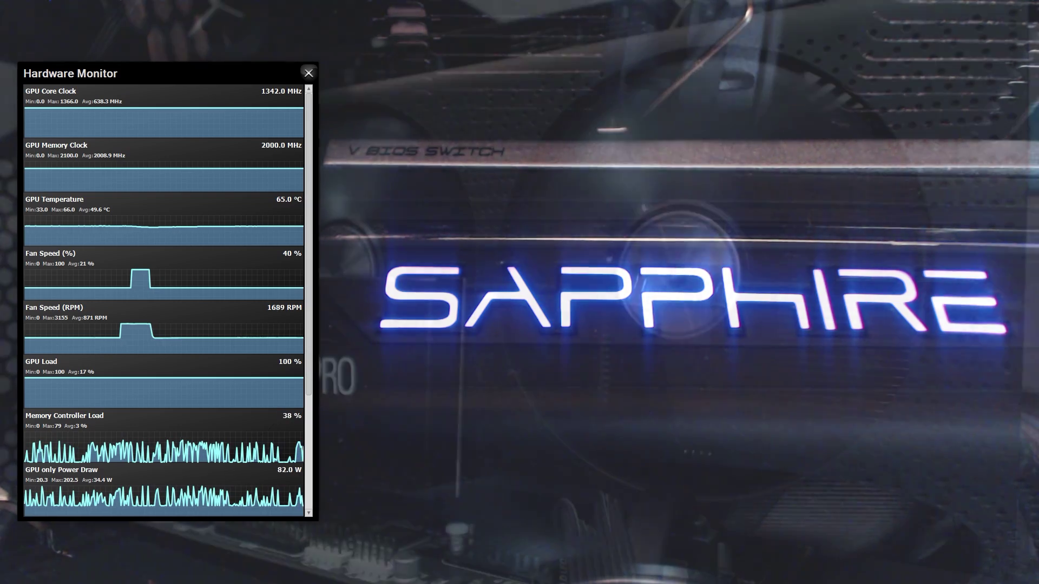
Step: In Fixed Fan Speed, drag the slider to 100%, then 0%, then about 50%, and close it
click(197, 250)
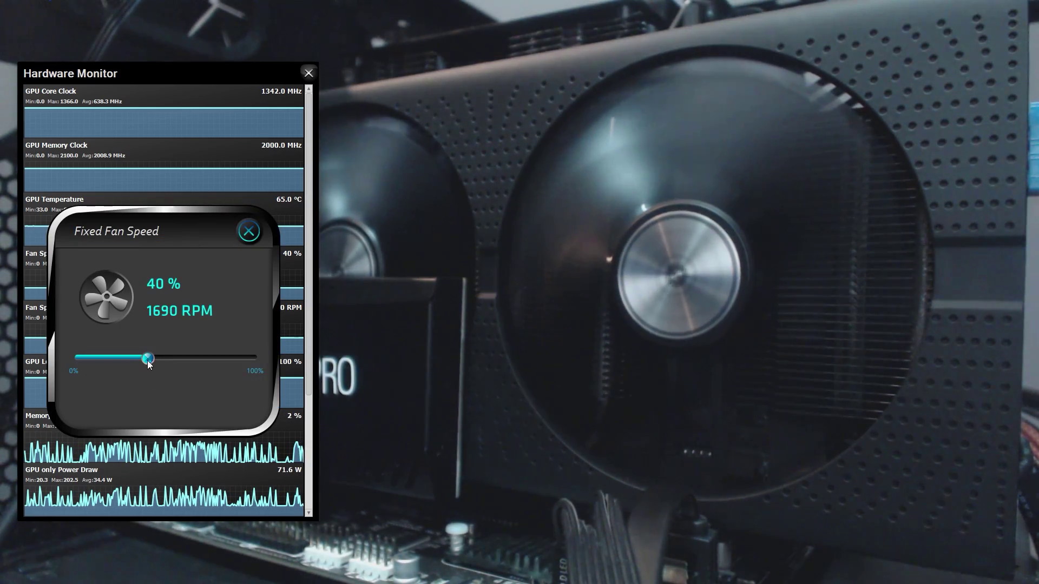
drag(147, 359, 258, 358)
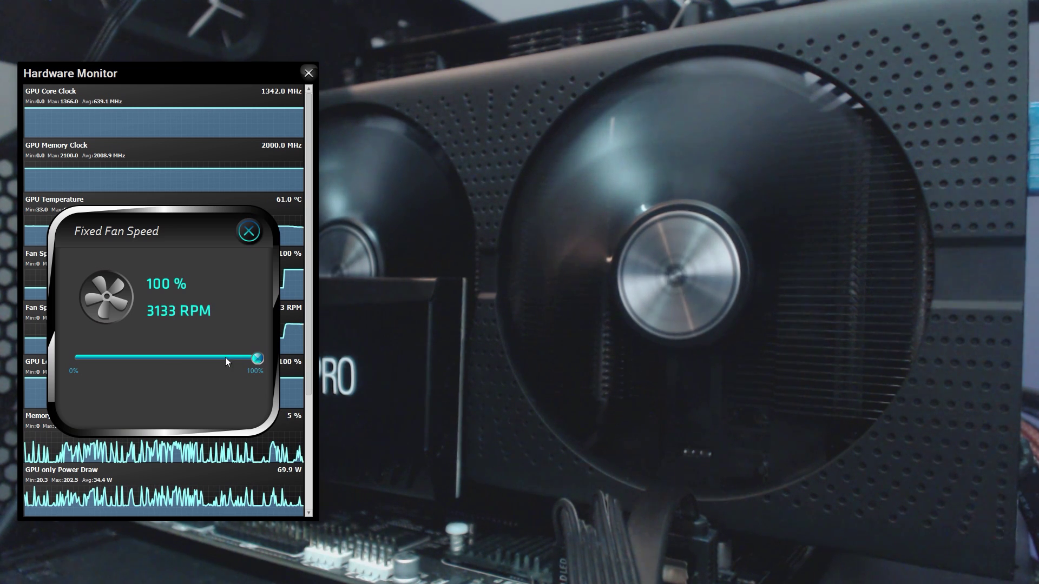
drag(226, 362, 74, 358)
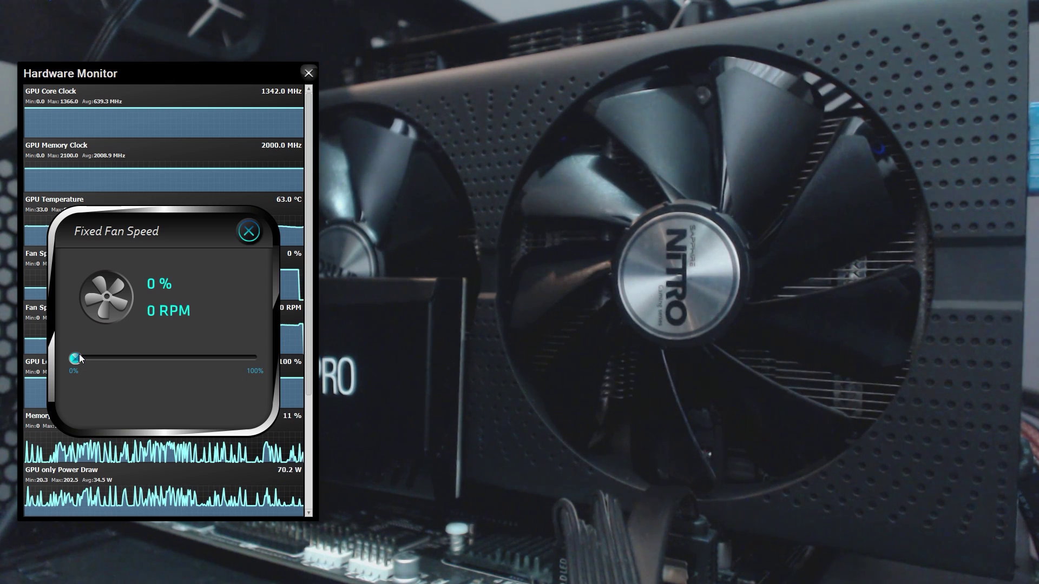
drag(76, 360, 165, 362)
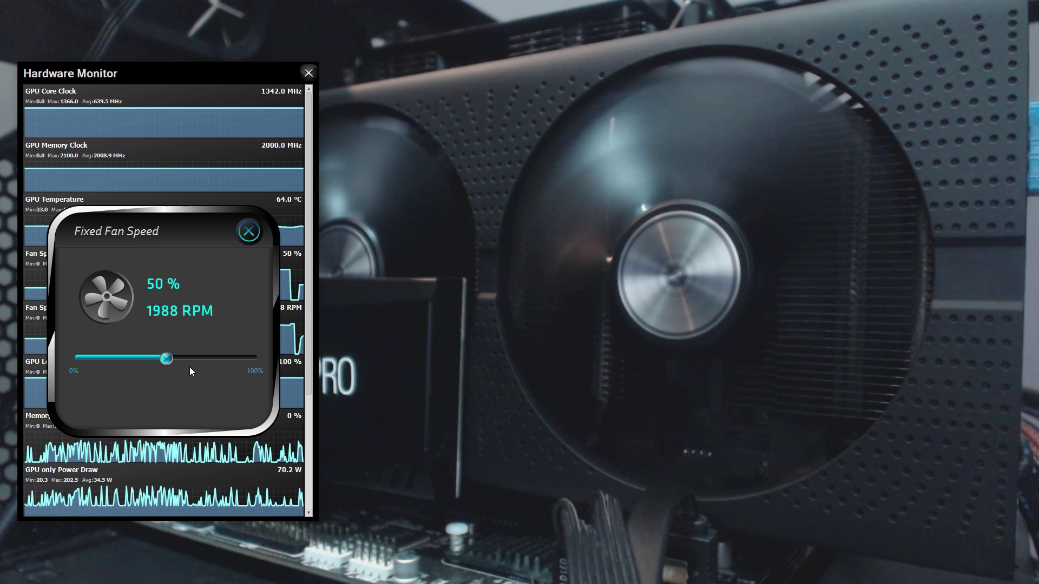
click(249, 233)
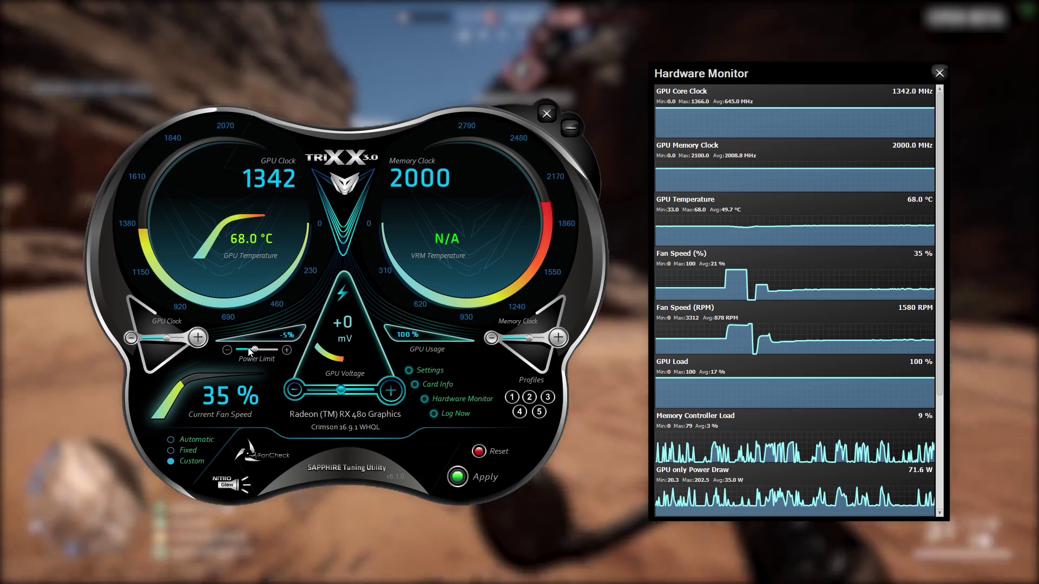
Step: Drag the power limit slider down to -5%
drag(257, 350, 247, 351)
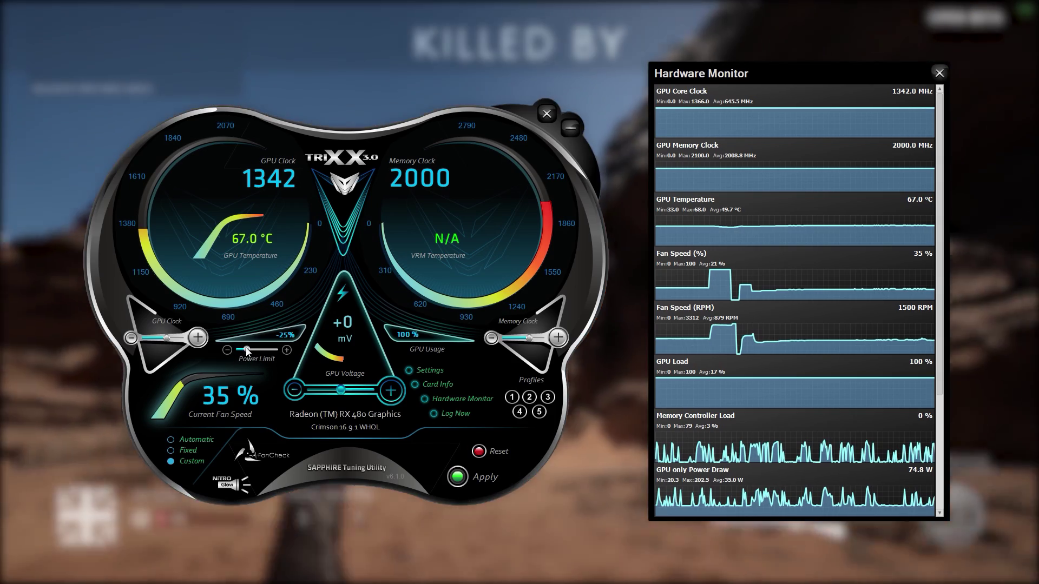
Step: Cut the power limit to -50% so the core clock drops to about 1130 MHz
drag(246, 349, 236, 351)
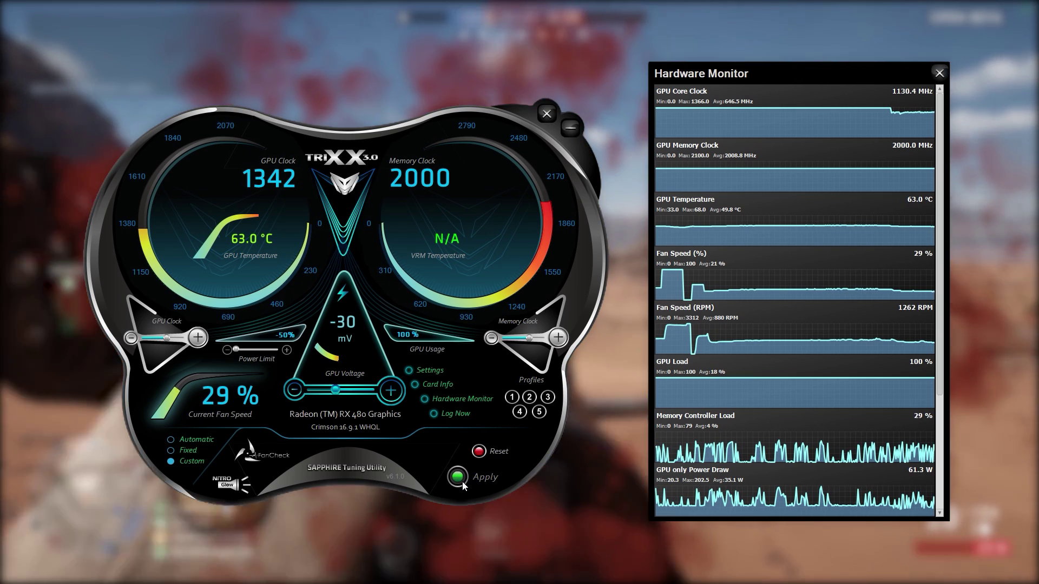
Step: Apply a -30 mV GPU voltage offset together with the -50% power limit
mouse_move(922, 118)
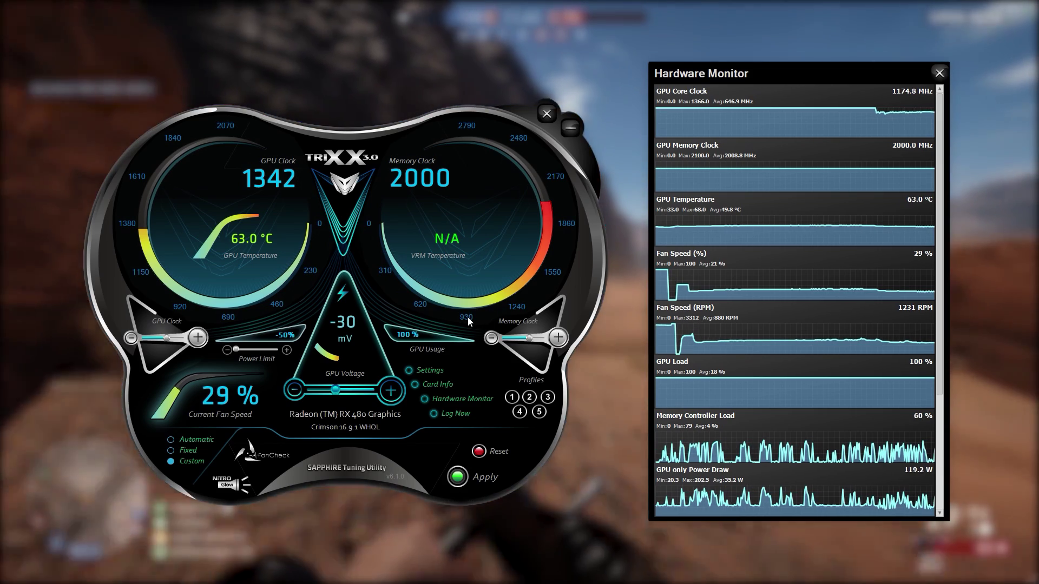
Step: Reset power limit to 0% and voltage to +0 mV, then apply a 1366 MHz core clock
drag(236, 349, 257, 352)
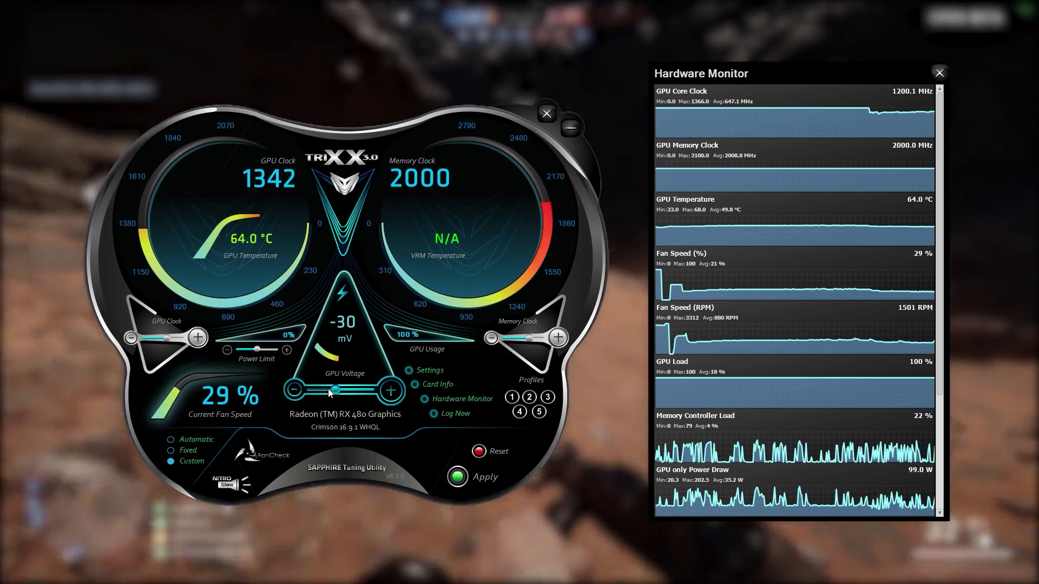
click(480, 463)
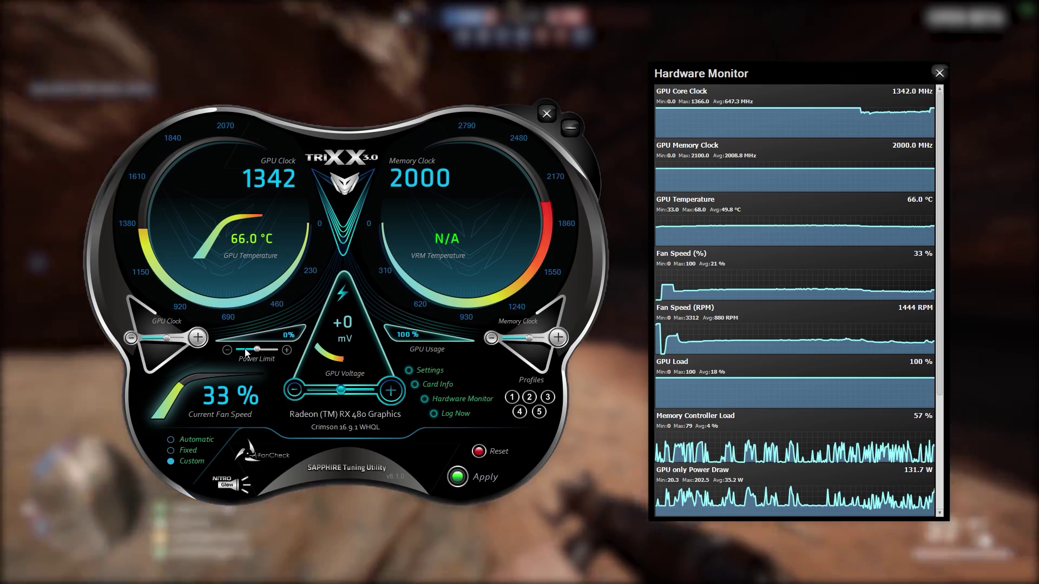
click(198, 338)
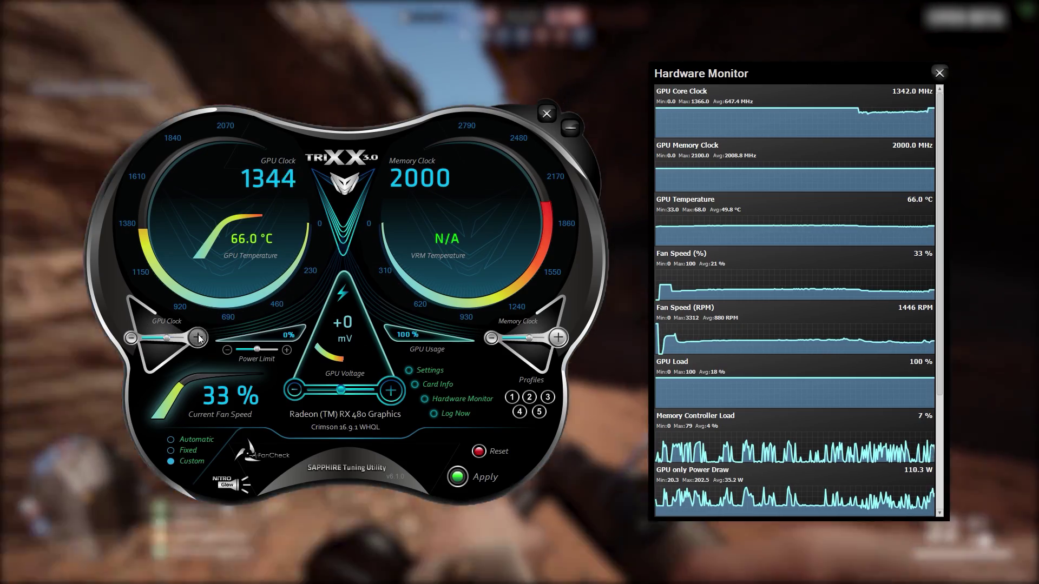
click(198, 337)
click(198, 337)
click(198, 338)
click(198, 338)
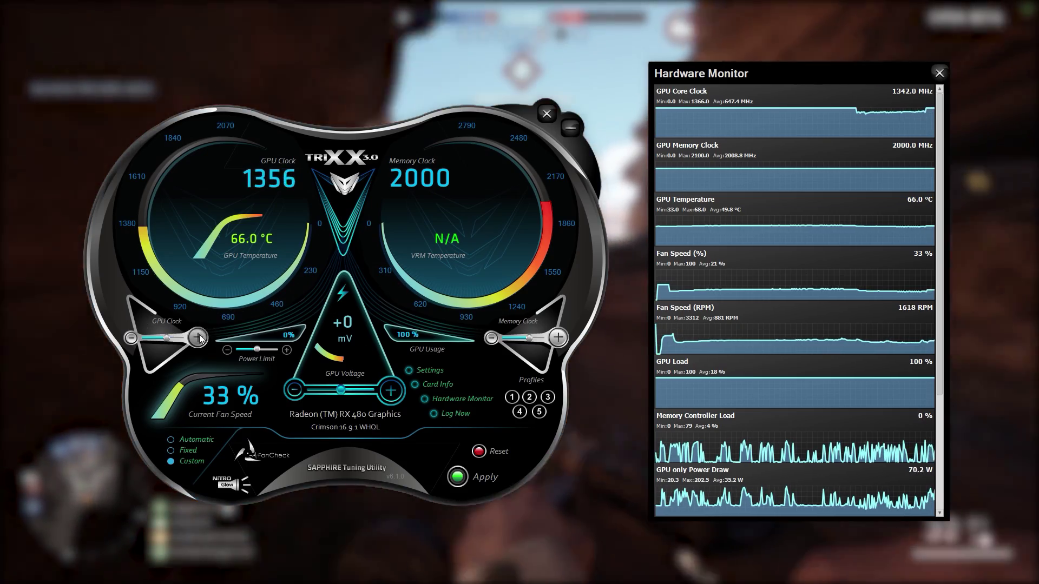
click(198, 338)
click(199, 338)
click(199, 338)
click(198, 338)
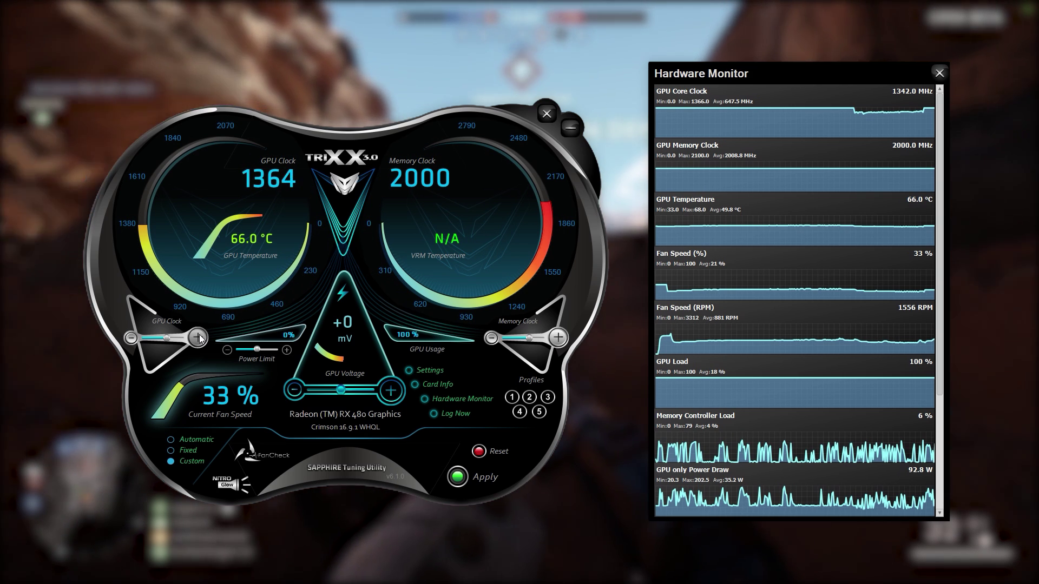
click(198, 338)
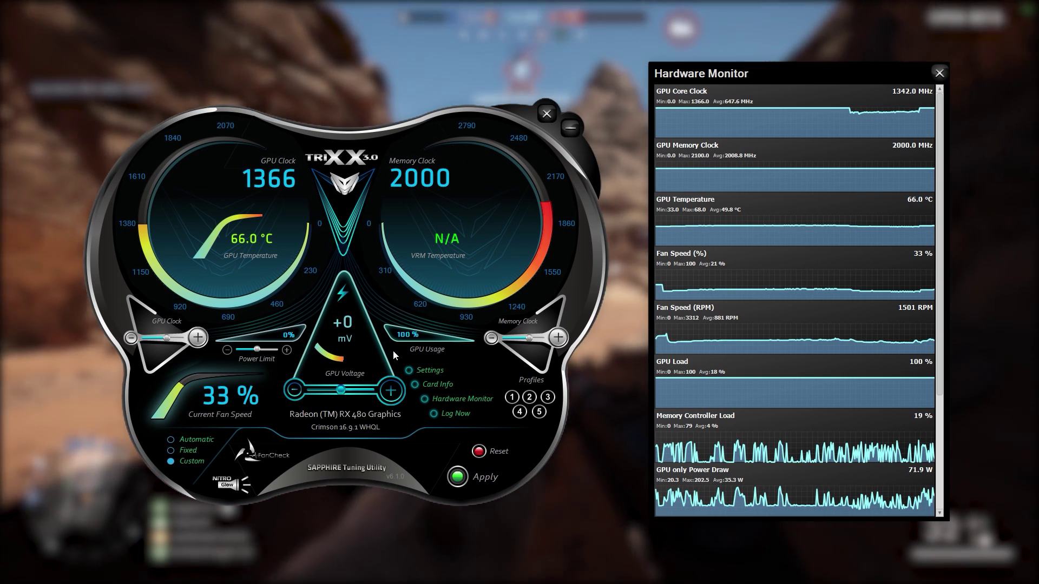
click(460, 477)
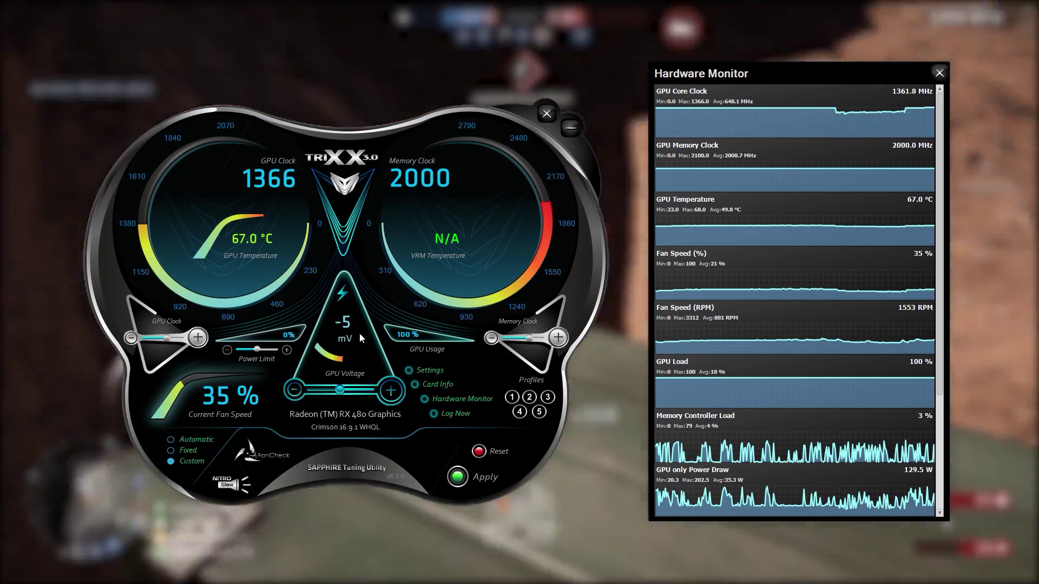
Step: Raise the memory clock from 2000 MHz to about 2106 MHz
click(559, 339)
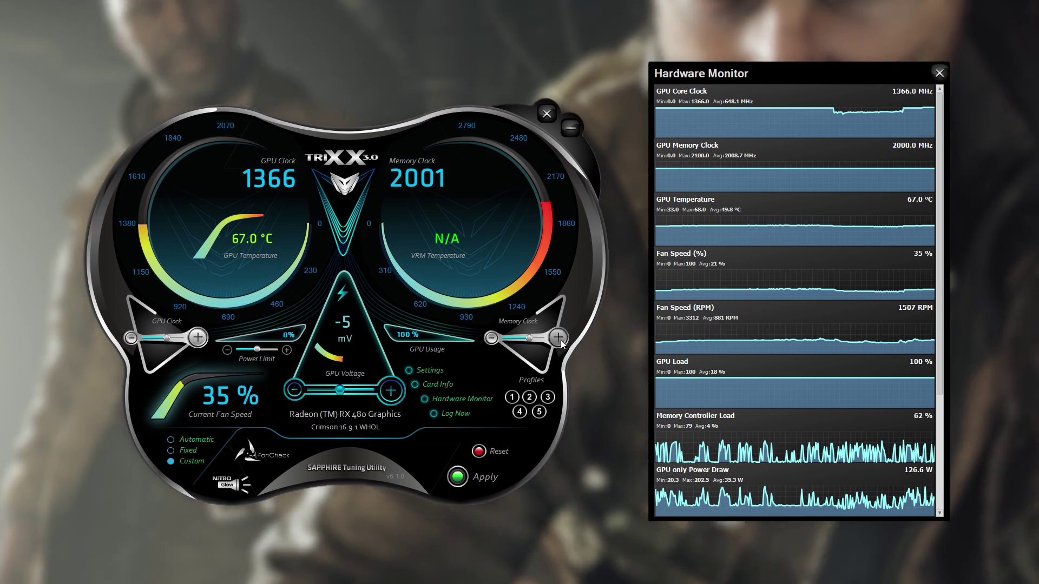
click(558, 339)
click(558, 339)
drag(529, 339, 530, 343)
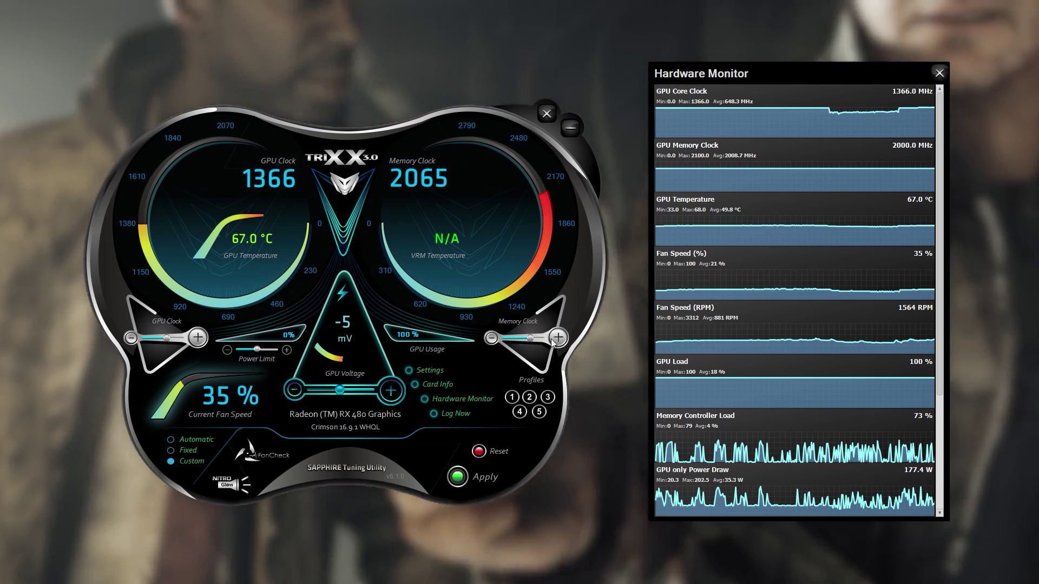
click(559, 340)
click(558, 338)
click(559, 338)
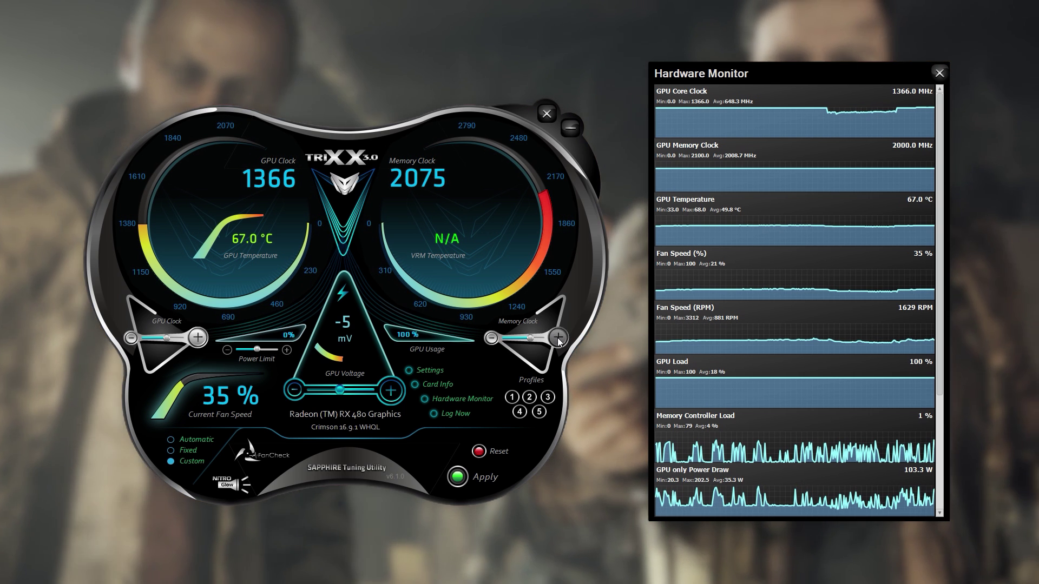
click(558, 339)
click(558, 339)
click(558, 339)
mouse_move(530, 340)
mouse_down()
mouse_move(541, 339)
mouse_move(529, 340)
mouse_up()
Step: Trim the memory clock back to 2100 MHz and apply it
click(492, 339)
click(492, 338)
click(492, 339)
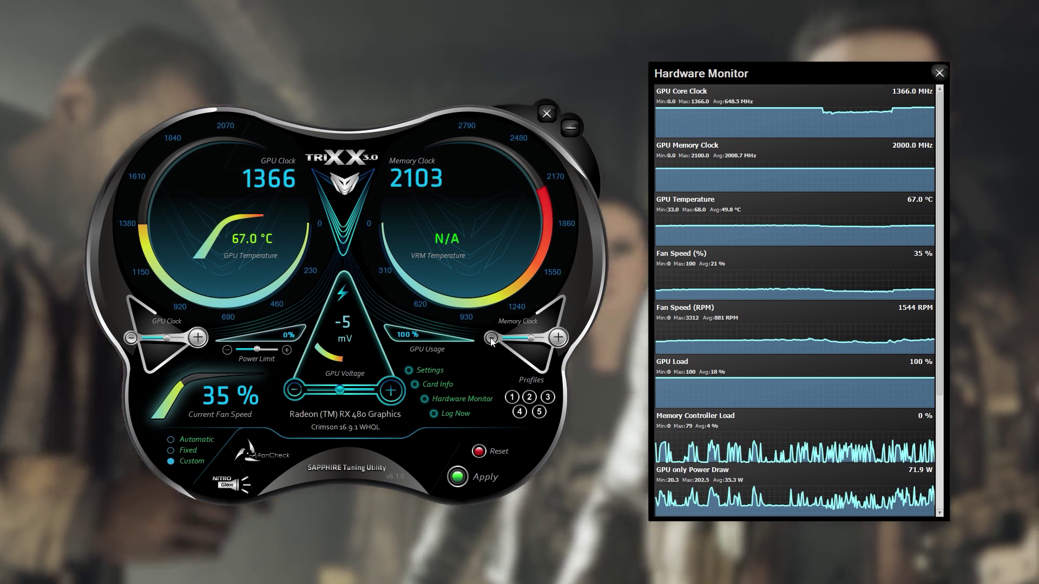
click(491, 338)
click(491, 339)
click(491, 339)
click(477, 476)
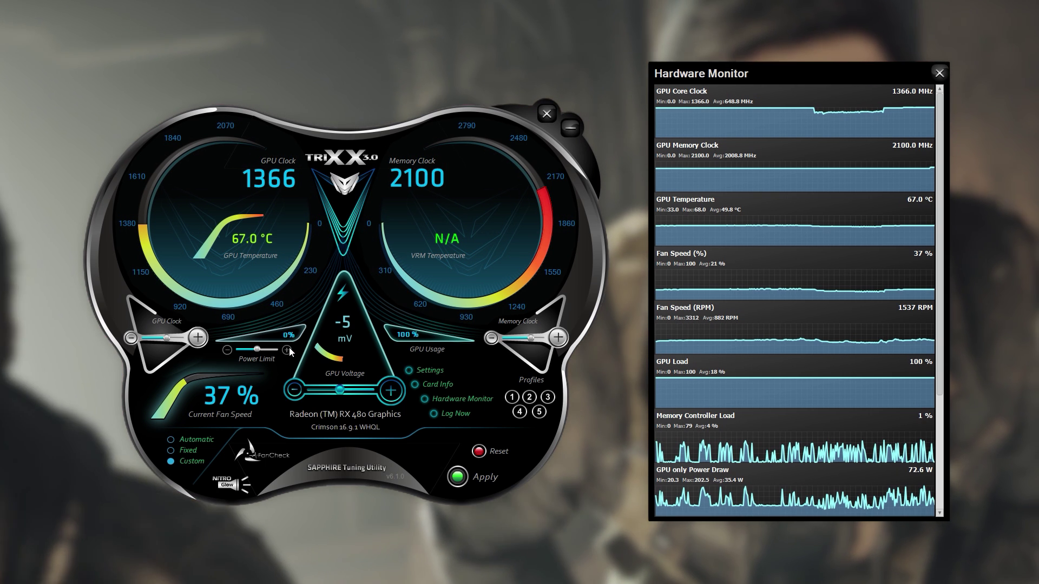
Step: Raise the power limit to +5% and apply it
click(287, 350)
click(287, 350)
click(286, 351)
click(287, 350)
click(288, 351)
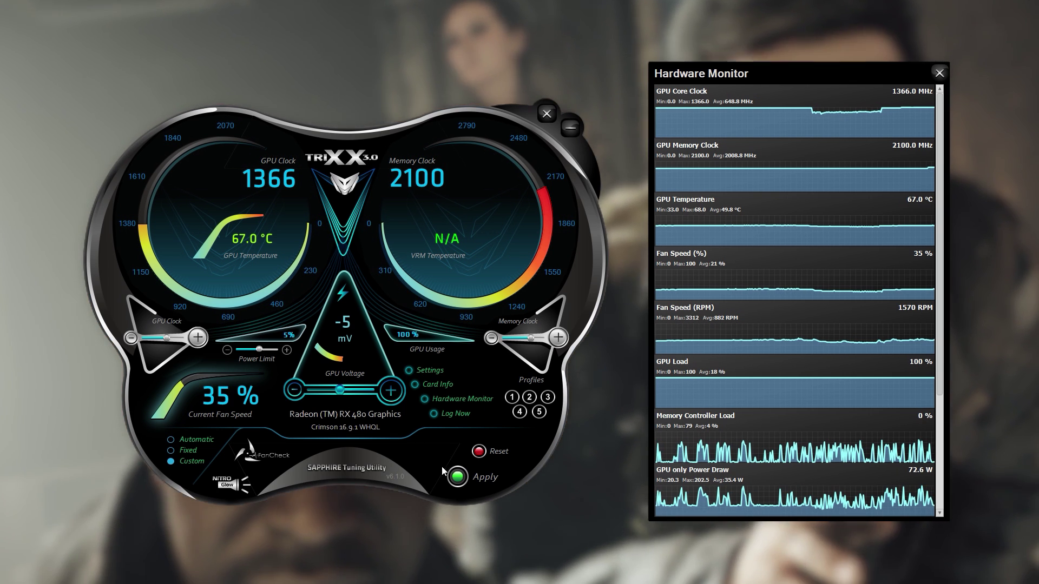
click(459, 476)
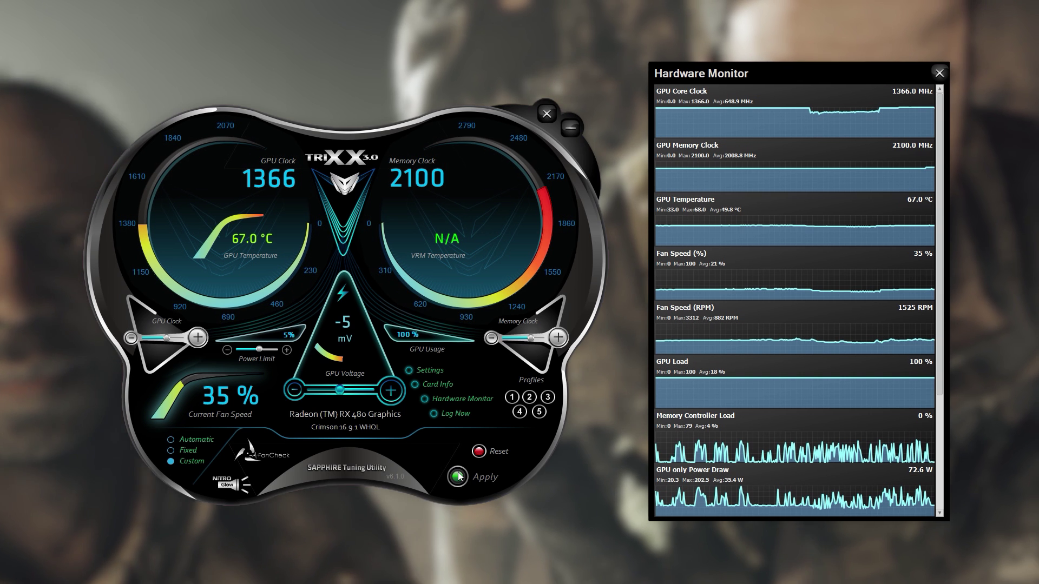